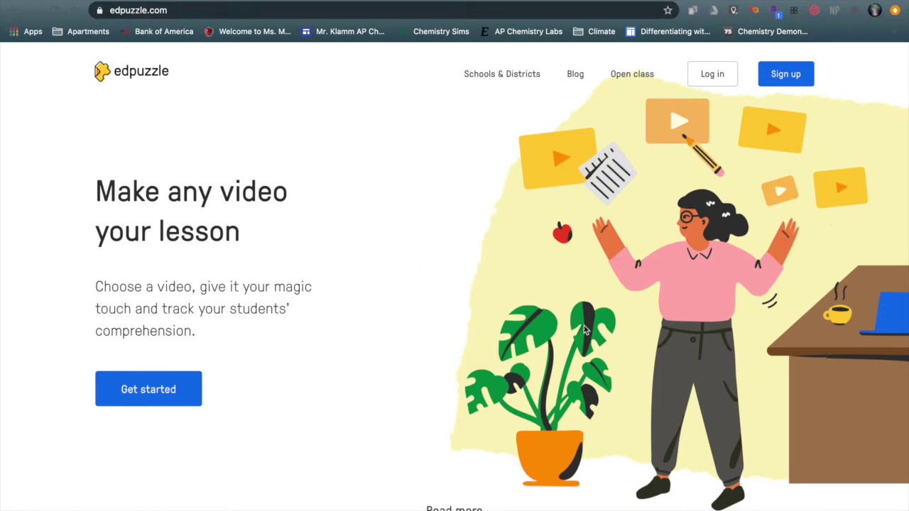
Step: Look over the Edpuzzle home page and log in to the teacher account with Google
scroll(585, 327, "down", 5)
scroll(585, 331, "down", 10)
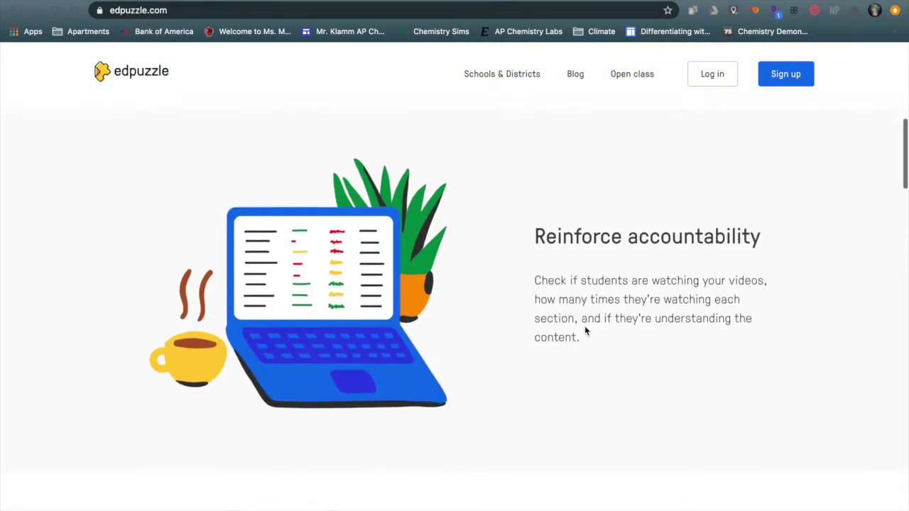
scroll(585, 331, "down", 10)
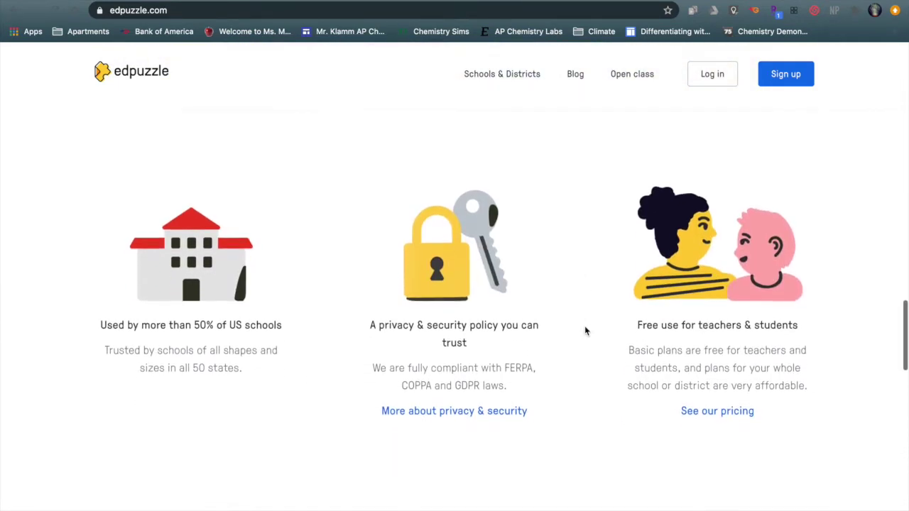
scroll(584, 329, "up", 8)
scroll(585, 329, "up", 10)
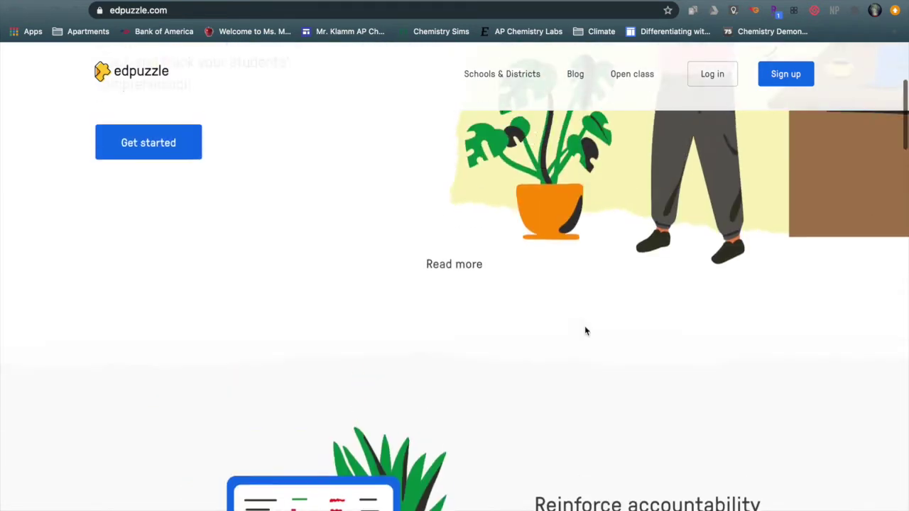
left_click(789, 76)
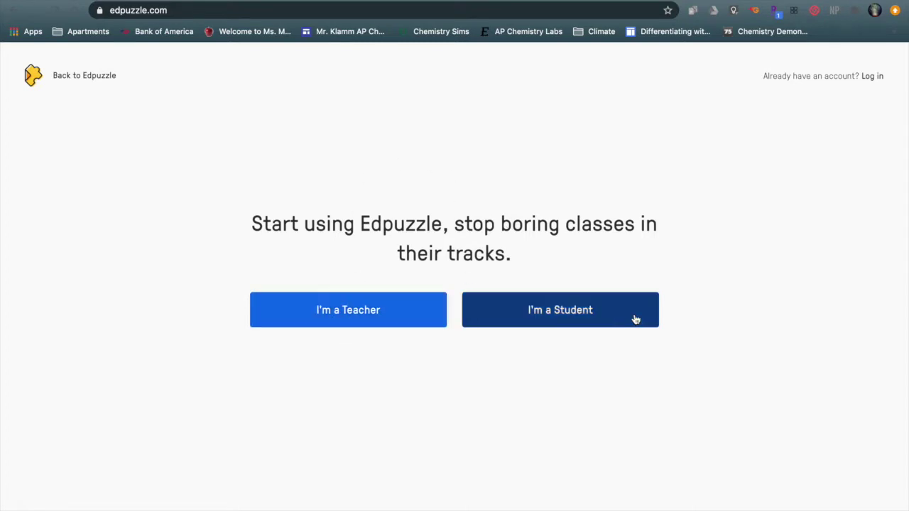
left_click(874, 77)
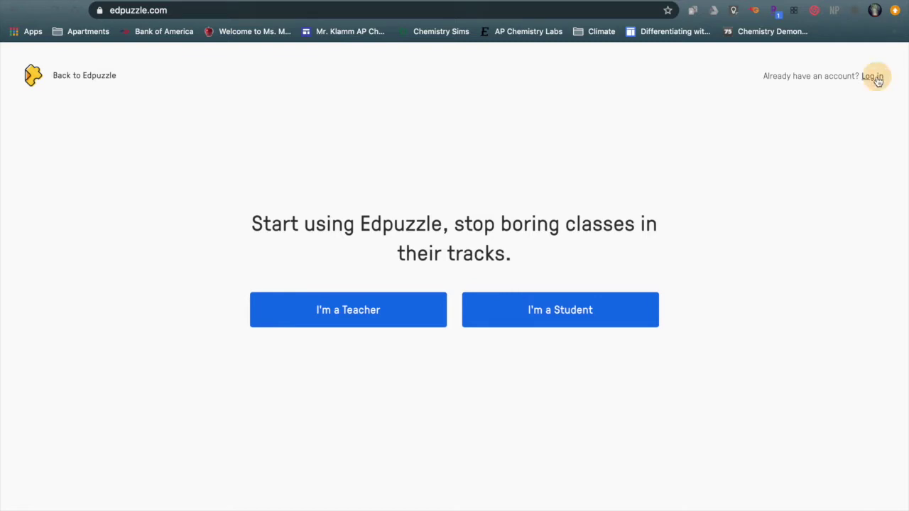
left_click(365, 285)
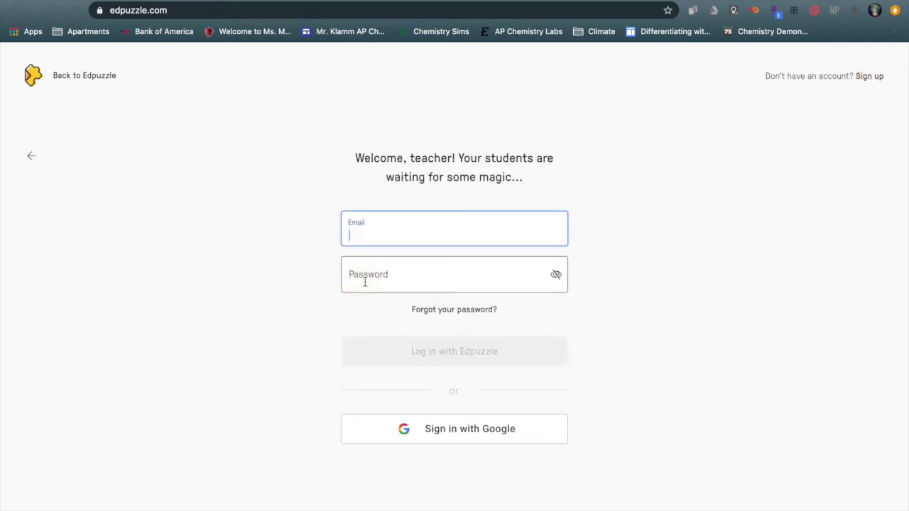
left_click(468, 437)
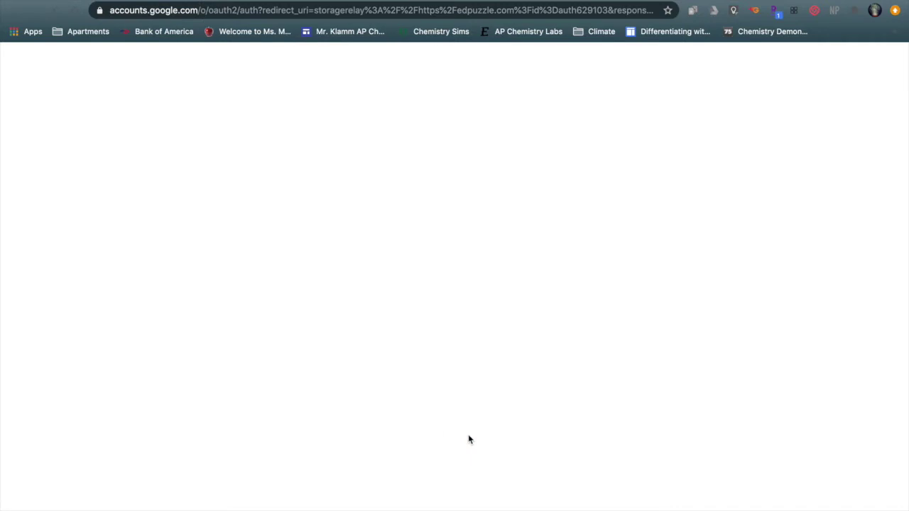
left_click(455, 213)
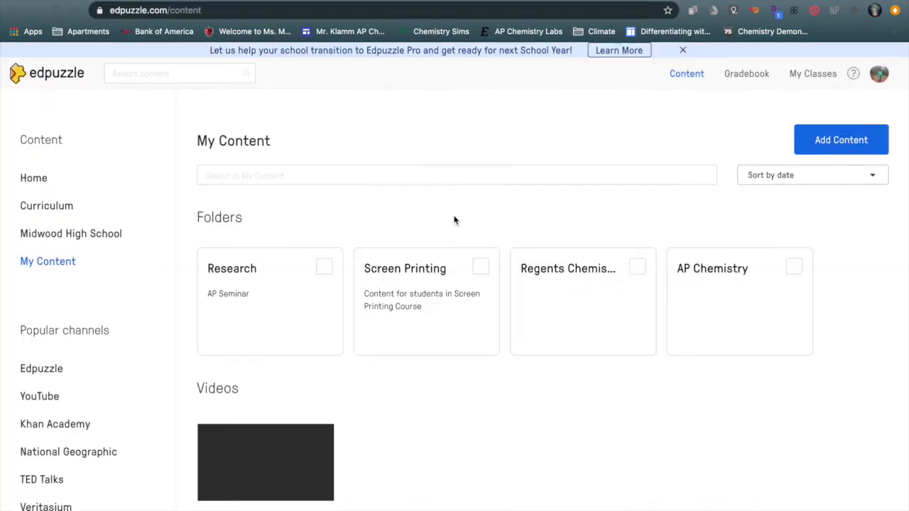
Step: Dismiss the Edpuzzle Pro banner and open My Classes to review the AP Chemistry 2019-2020 assignments
left_click(682, 59)
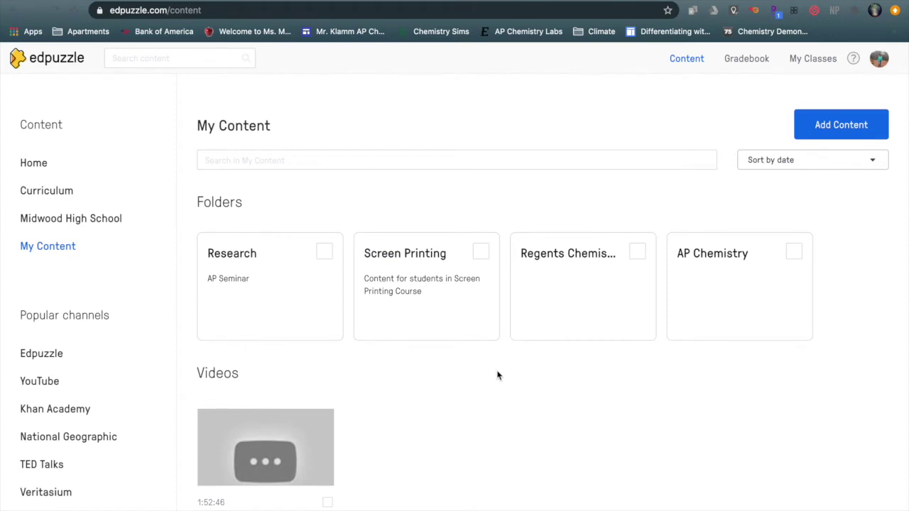
left_click(813, 60)
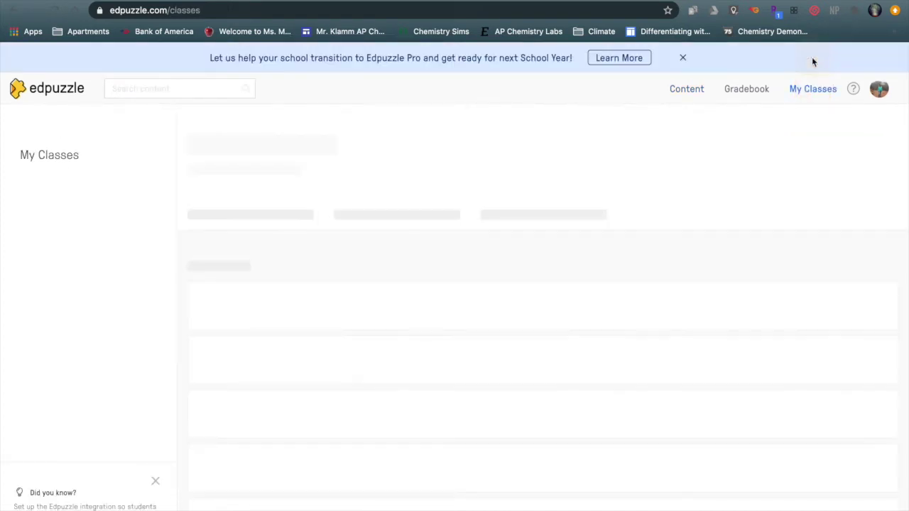
left_click(683, 59)
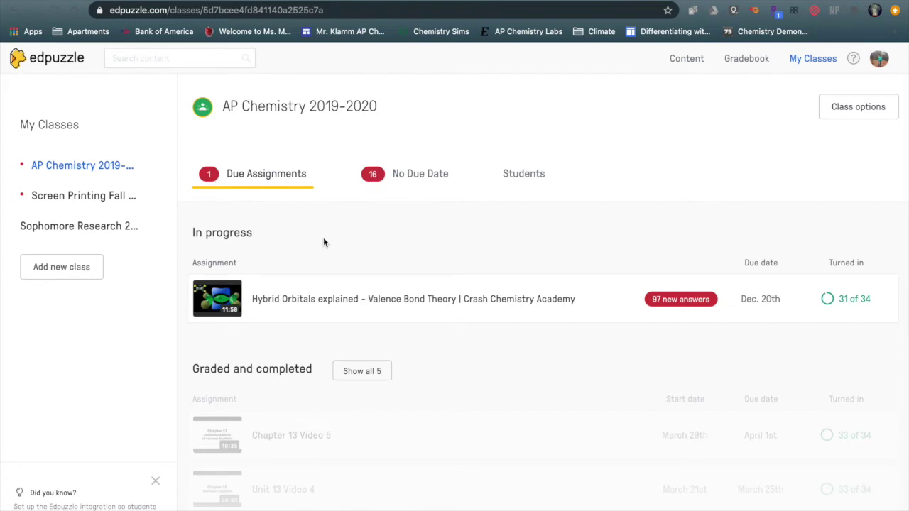
scroll(323, 241, "down", 3)
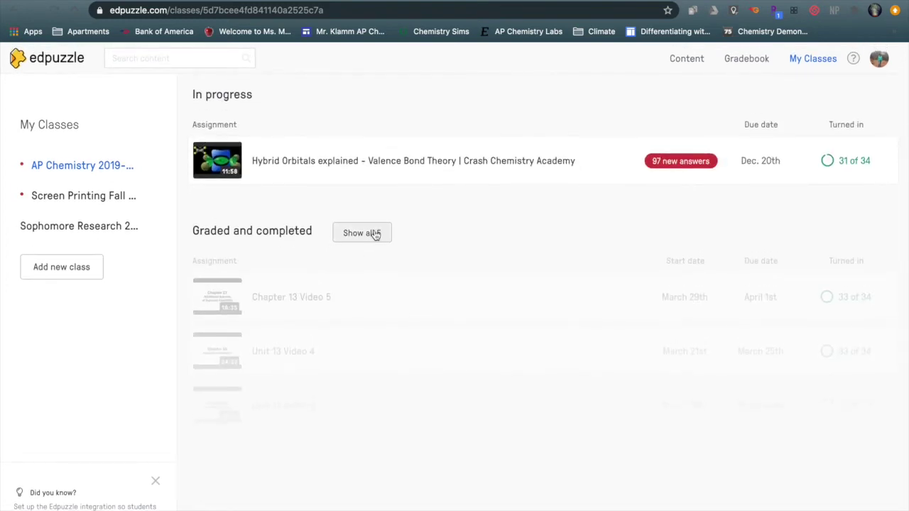
scroll(365, 206, "up", 3)
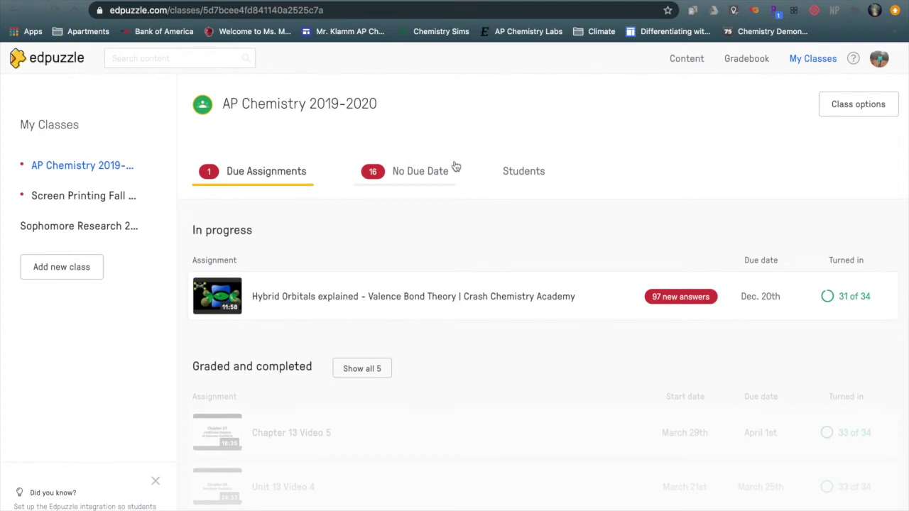
Step: Start adding a new class from Google Classroom
left_click(62, 265)
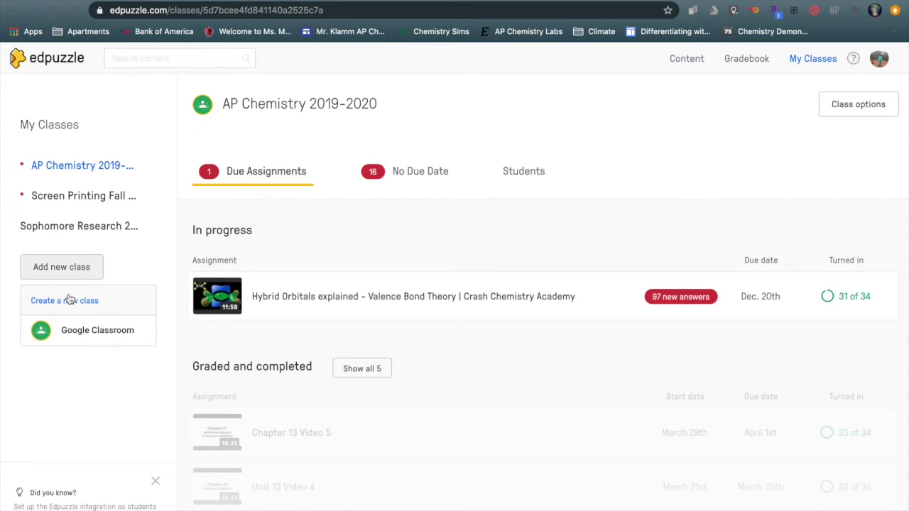
left_click(75, 335)
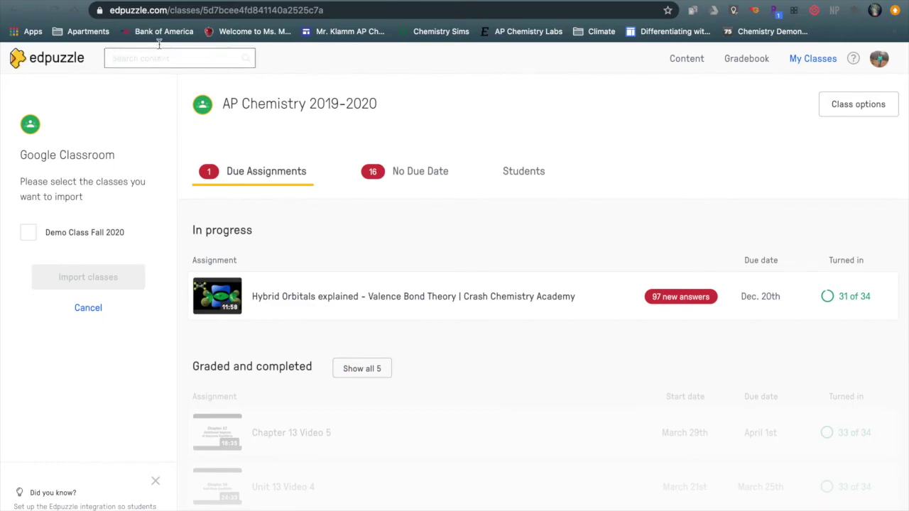
Step: Open Google Classroom in a new browser tab and switch to the teacher's school account
left_click(170, 2)
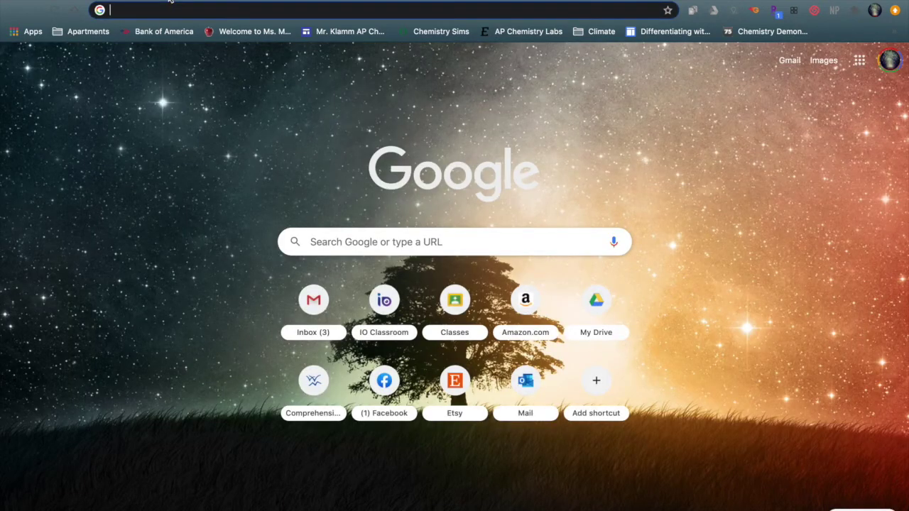
type("clas")
key("Return")
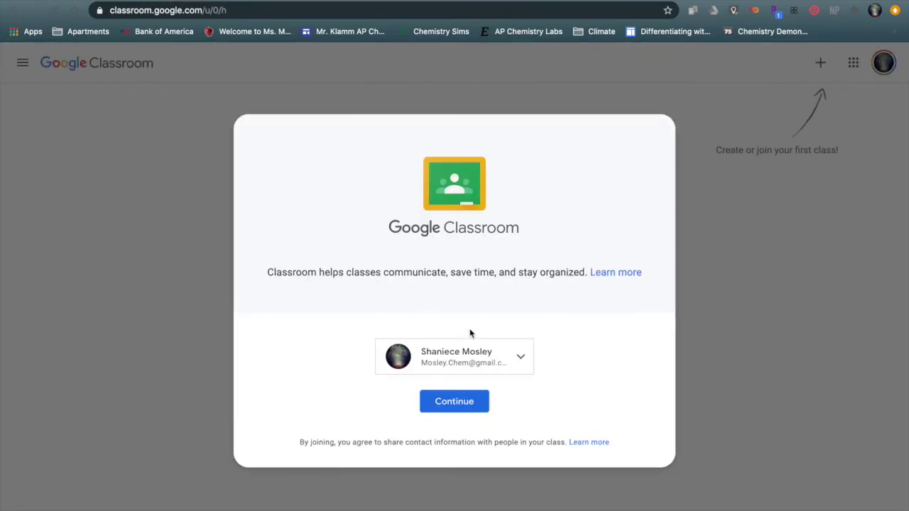
left_click(474, 352)
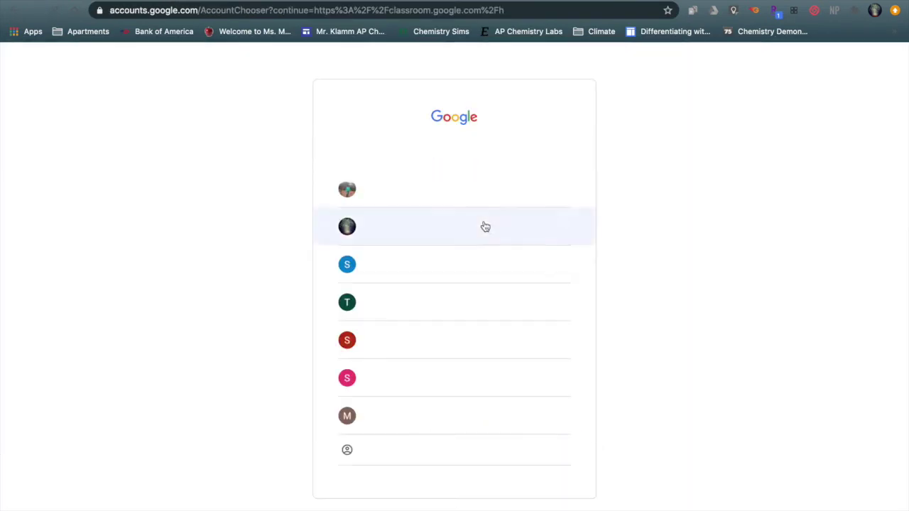
left_click(465, 183)
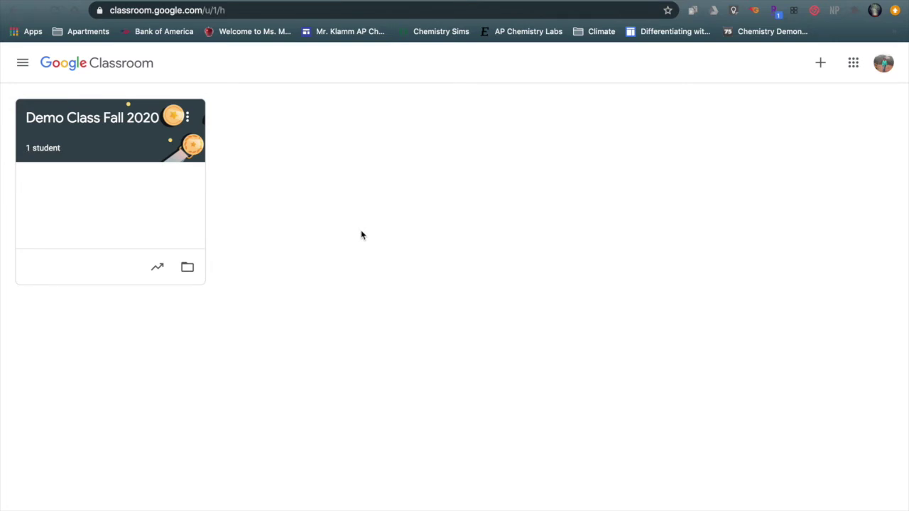
Step: Return to Edpuzzle, import Demo Class Fall 2020 from Google Classroom and show the imported class
left_click(94, 1)
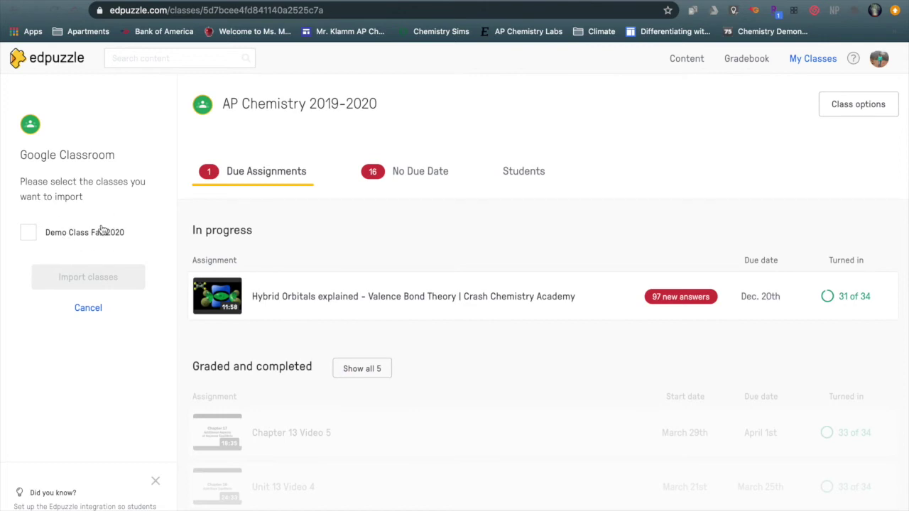
left_click(30, 232)
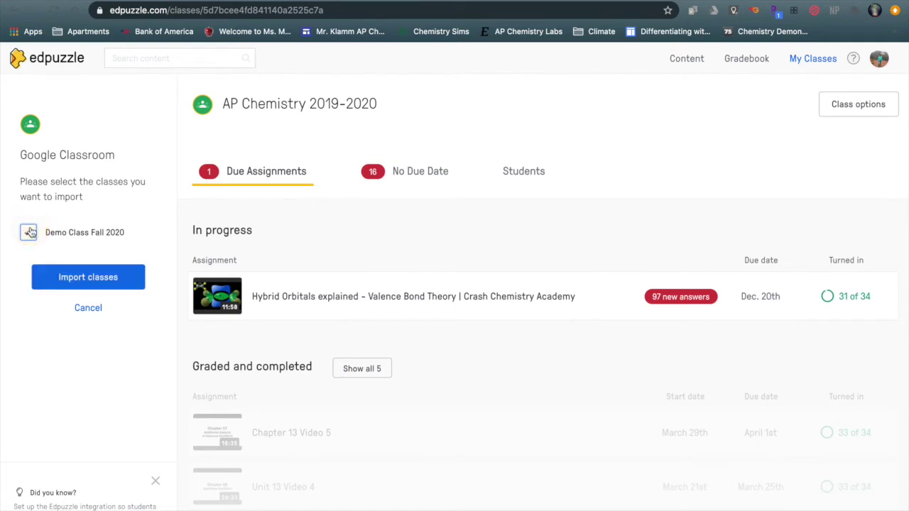
left_click(116, 280)
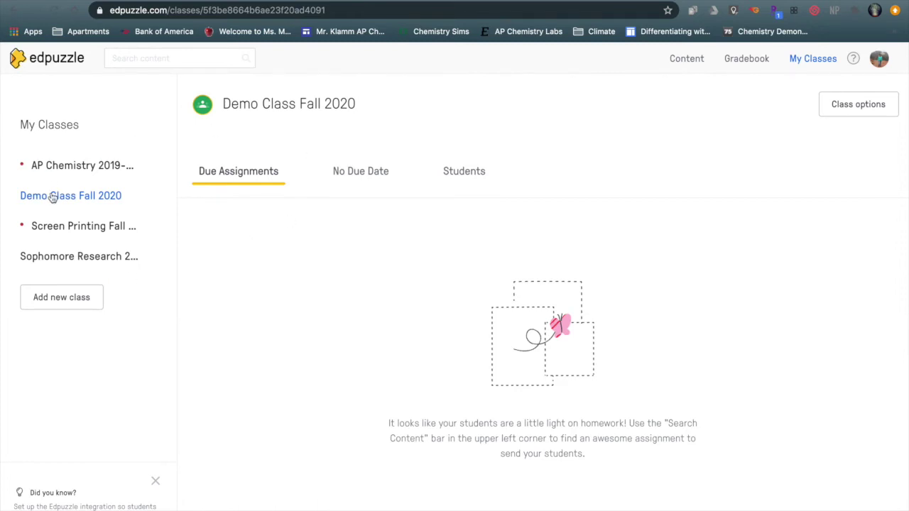
Step: Compare Demo Class Fall 2020 in Google Classroom with its imported copy in Edpuzzle
left_click(250, 1)
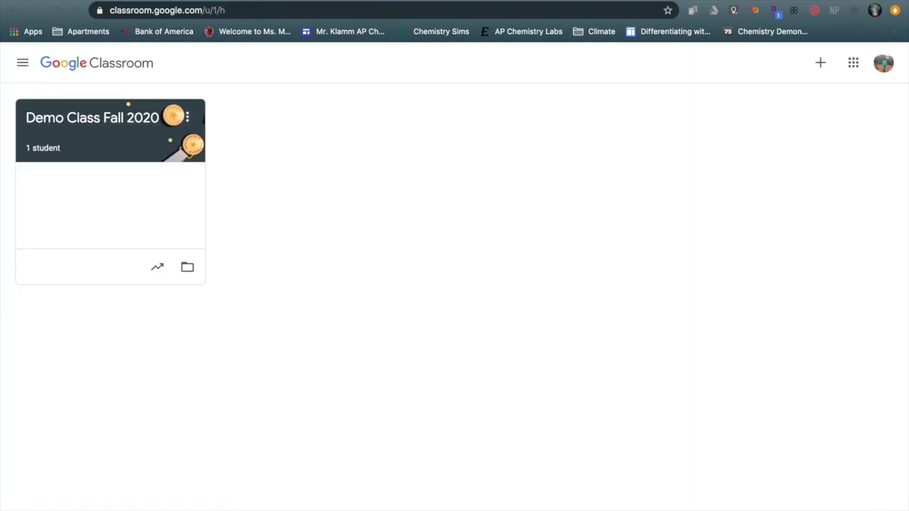
left_click(186, 0)
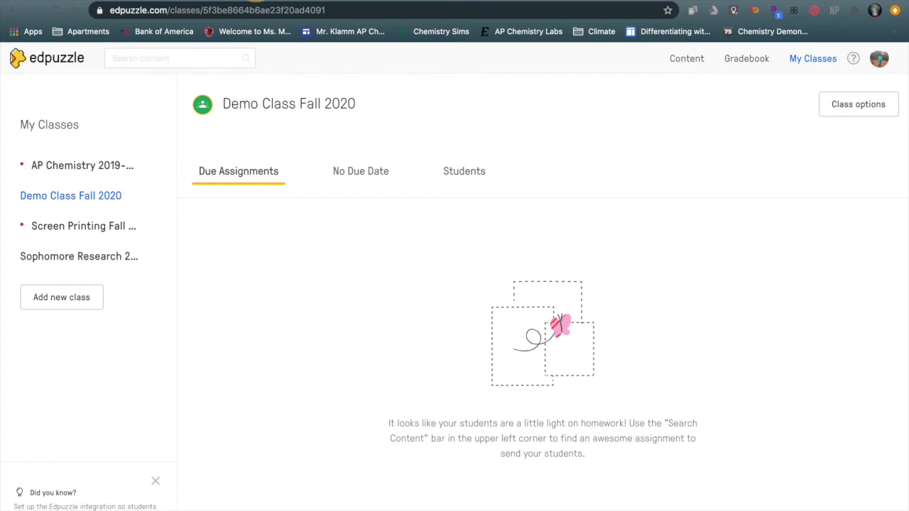
left_click(92, 1)
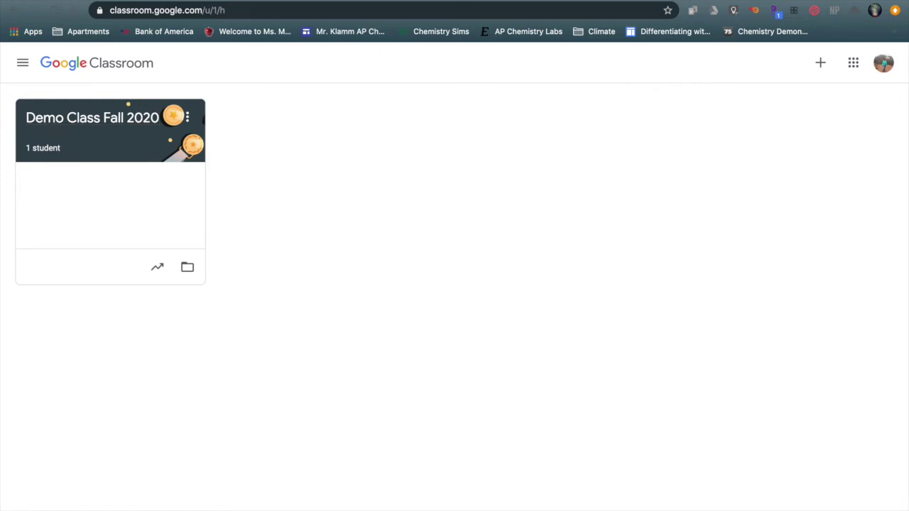
left_click(66, 0)
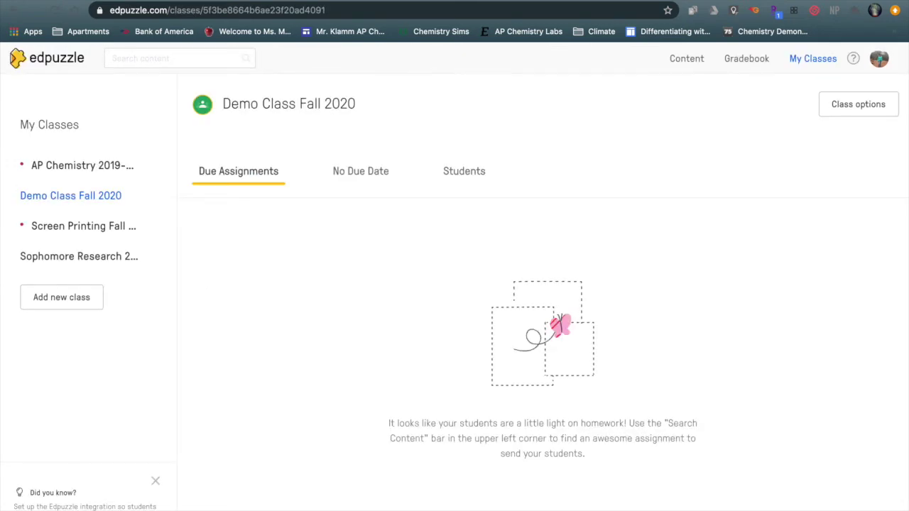
left_click(219, 1)
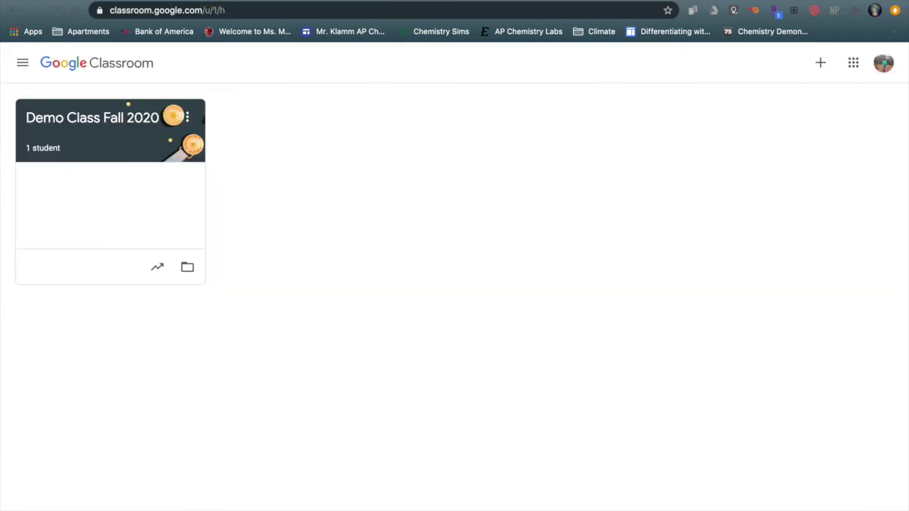
left_click(92, 2)
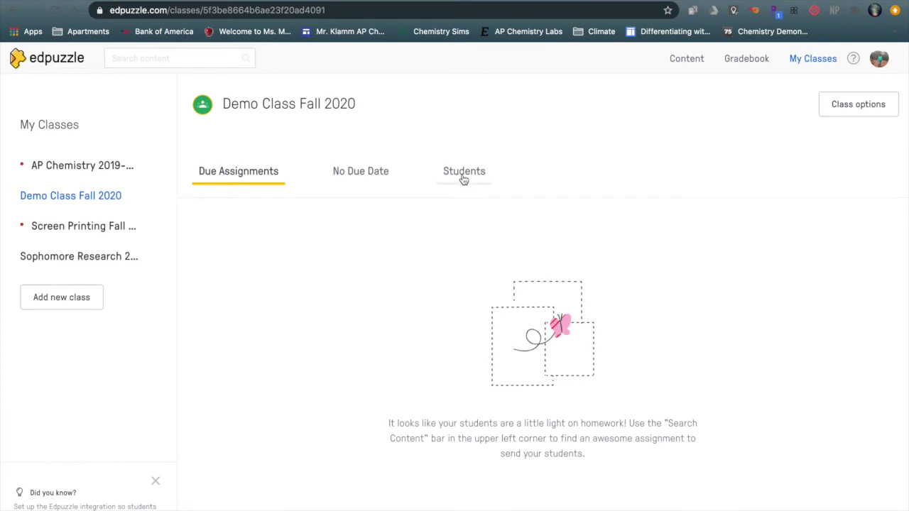
left_click(229, 1)
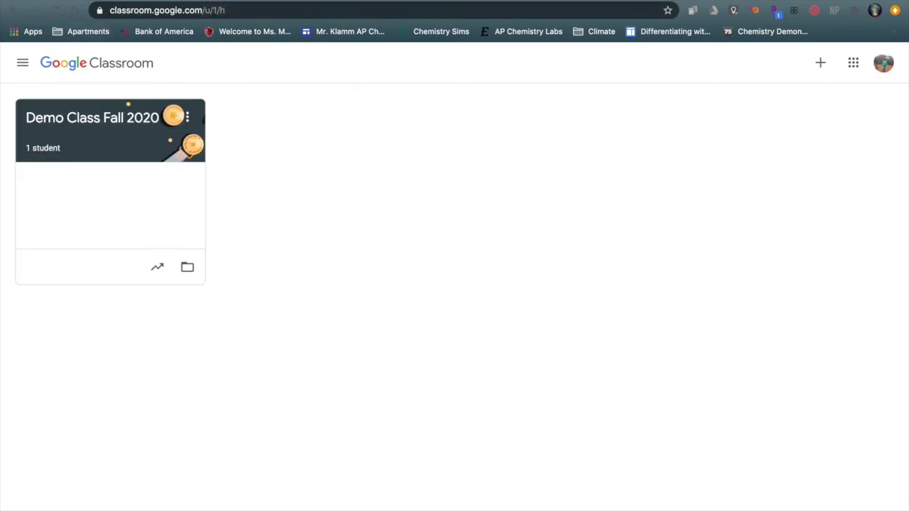
left_click(92, 2)
Step: Open the student list of Demo Class Fall 2020 and import its students from Google Classroom
left_click(460, 173)
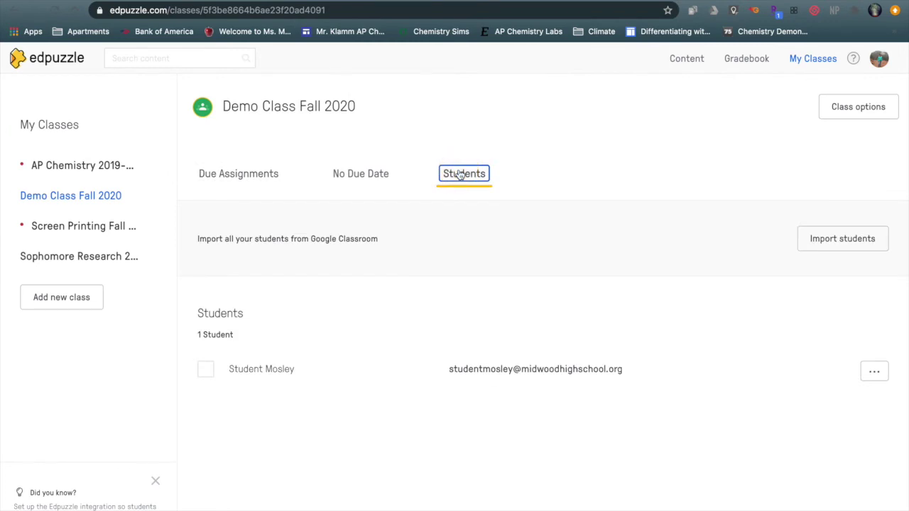
left_click(209, 375)
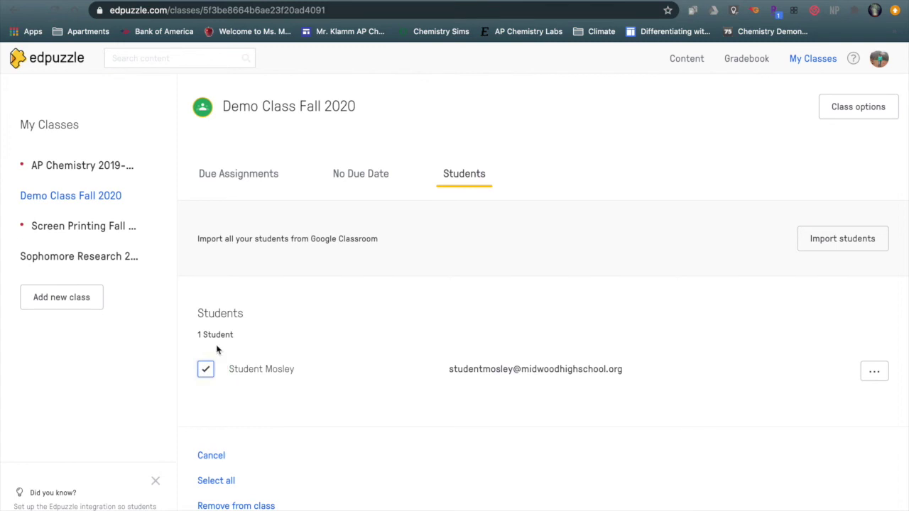
left_click(206, 367)
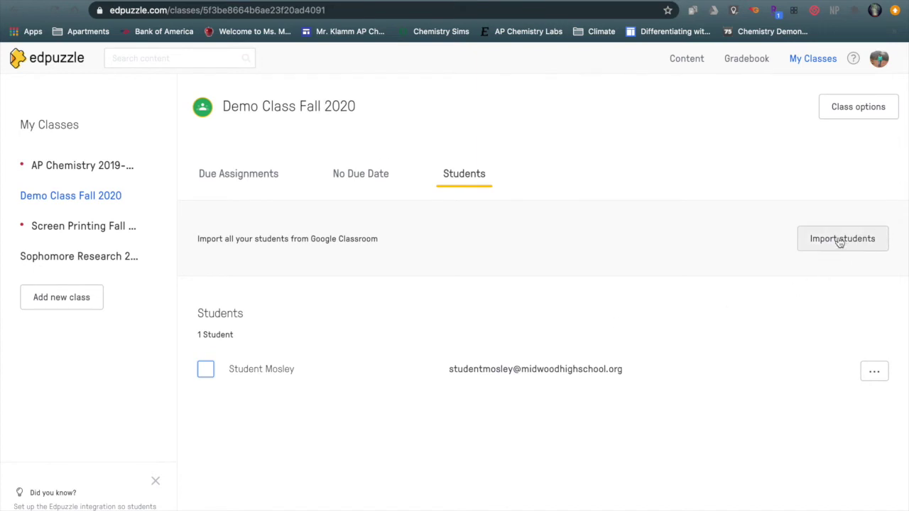
left_click(839, 241)
Step: Examine the class's due assignments, its assignments without a due date and the selection options in its student list
left_click(266, 185)
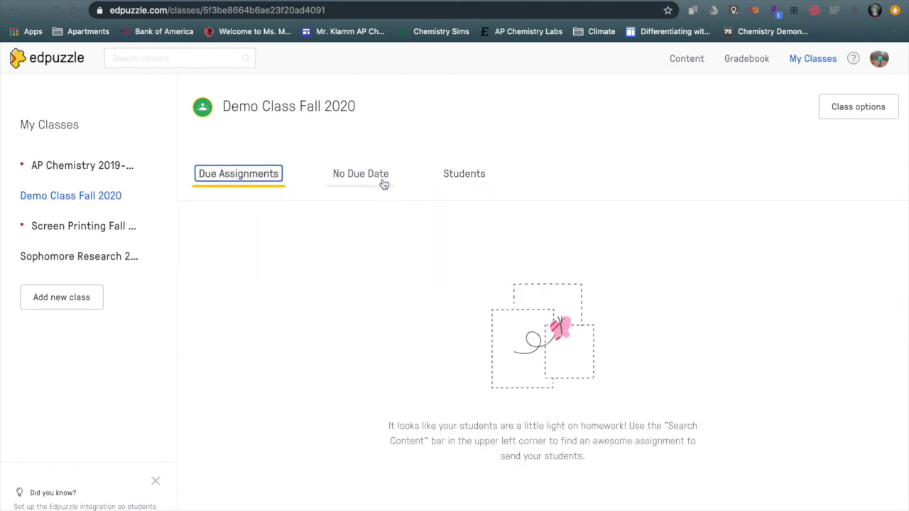
left_click(384, 182)
left_click(247, 173)
left_click(360, 175)
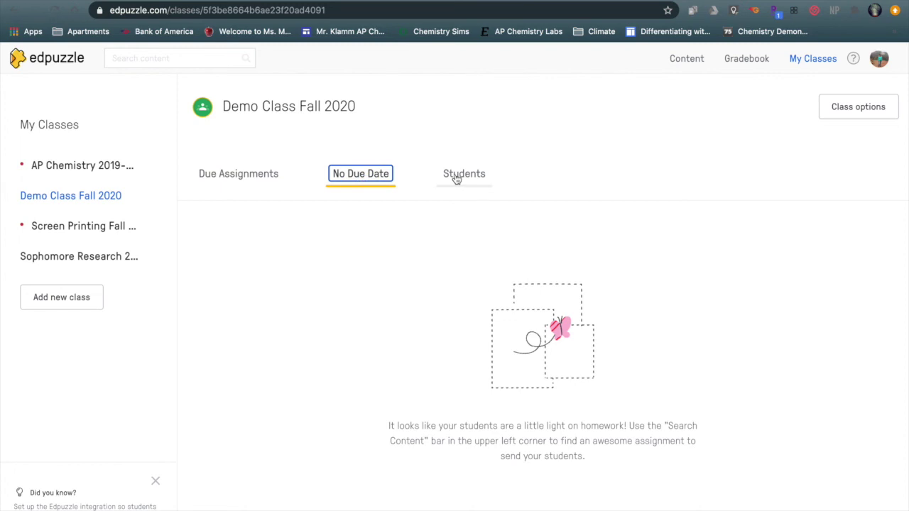
left_click(456, 180)
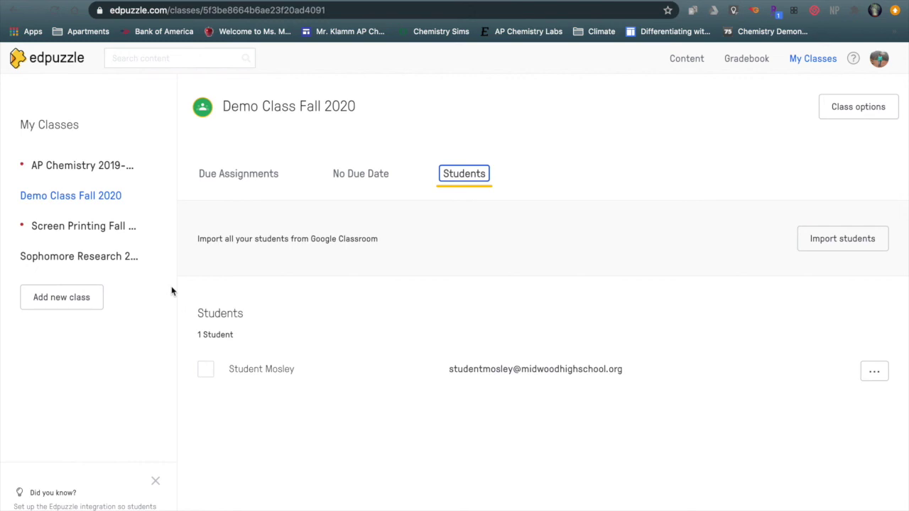
left_click(207, 369)
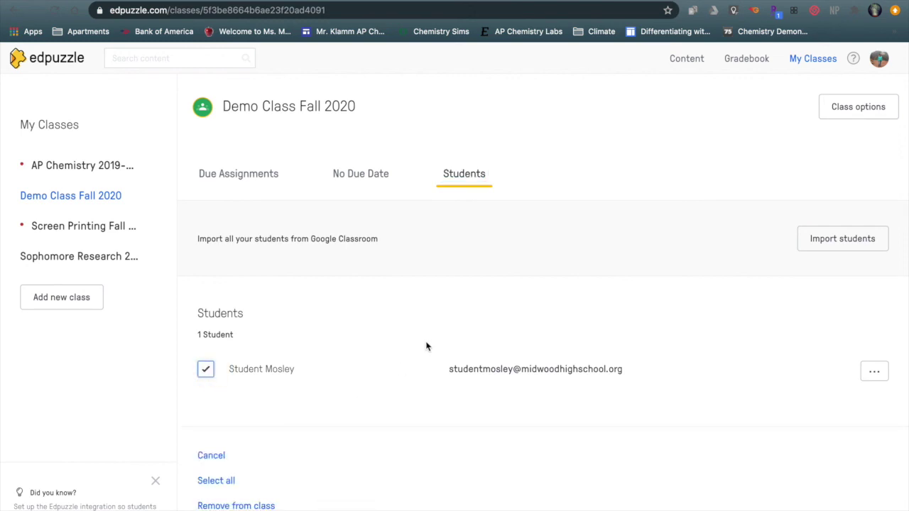
left_click(205, 369)
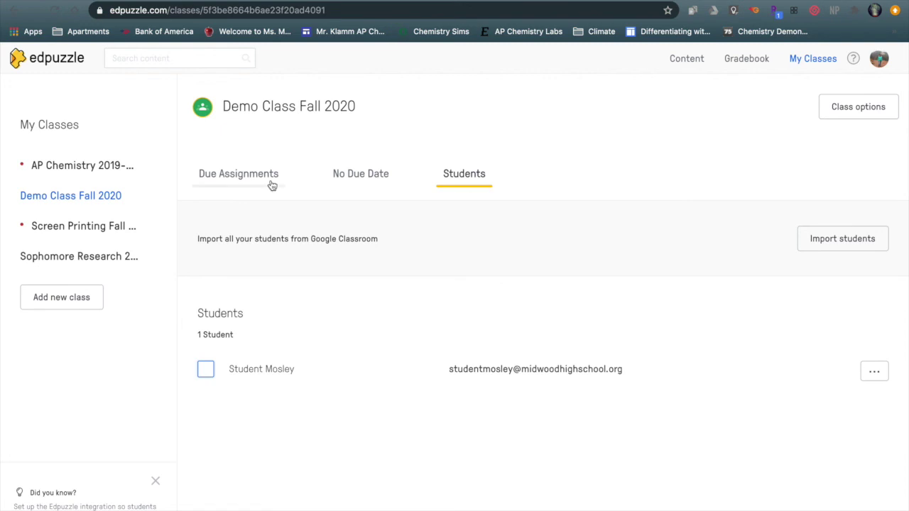